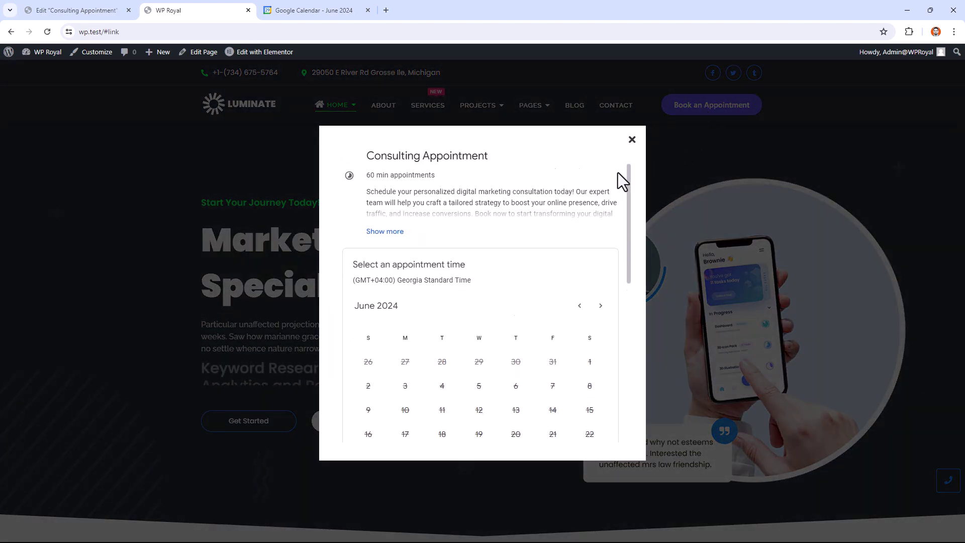
- Scroll the booking popup, pick the 3rd, and choose the Thursday 12:00pm slot
{"action": "scroll", "coordinate": [617, 172], "scroll_direction": "down", "scroll_amount": 5}
{"action": "scroll", "coordinate": [519, 222], "scroll_direction": "down", "scroll_amount": 1}
{"action": "left_click", "coordinate": [479, 237]}
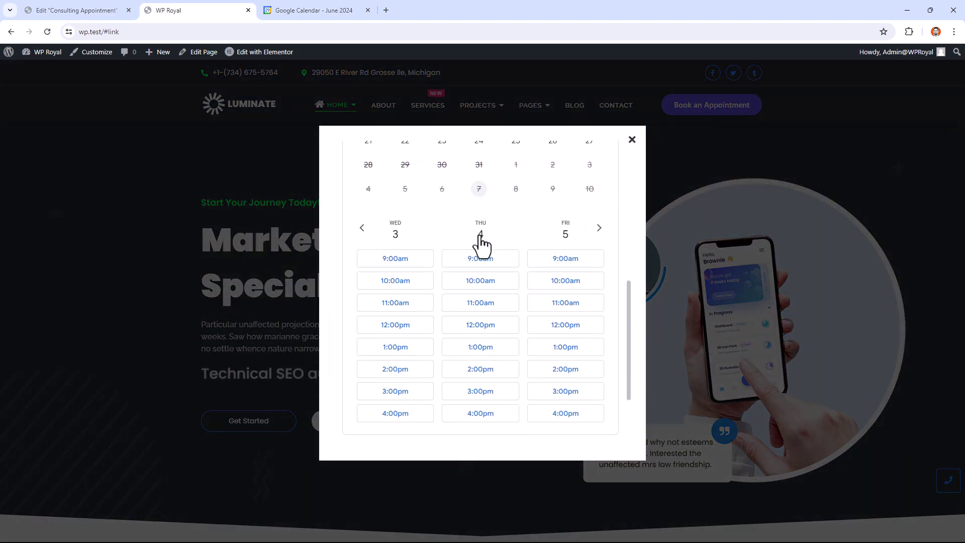
{"action": "left_click", "coordinate": [489, 327]}
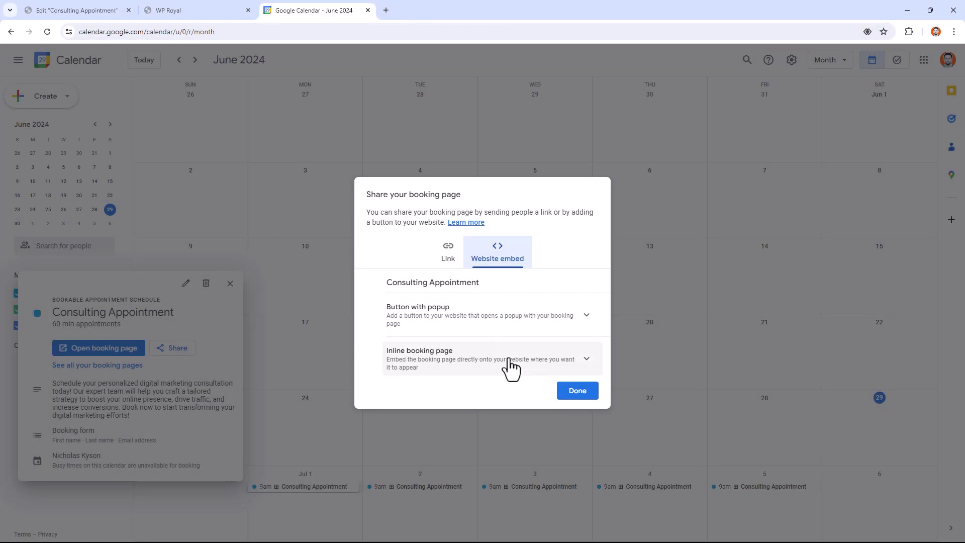
- Show the inline booking page embed code and copy it
{"action": "left_click", "coordinate": [510, 367]}
{"action": "scroll", "coordinate": [501, 352], "scroll_direction": "down", "scroll_amount": 5}
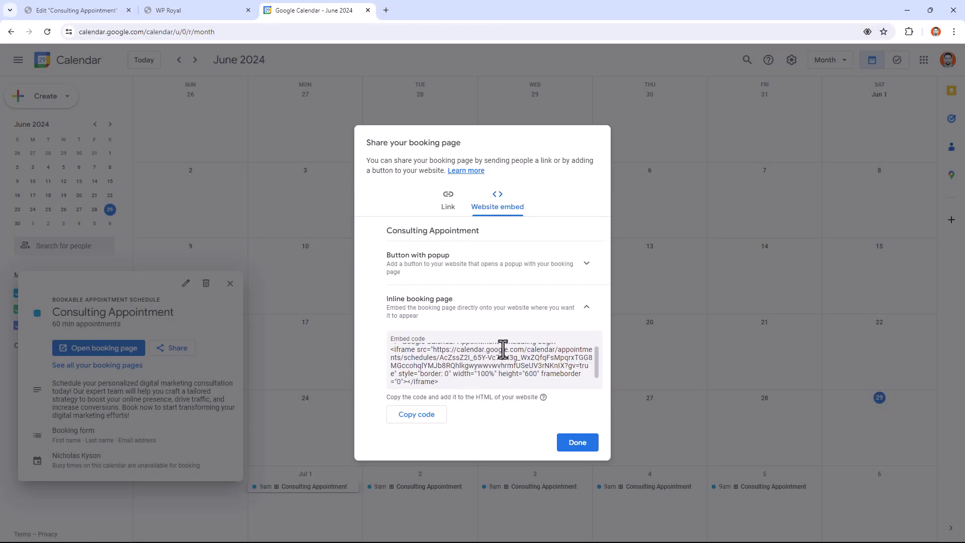
{"action": "left_click", "coordinate": [416, 417]}
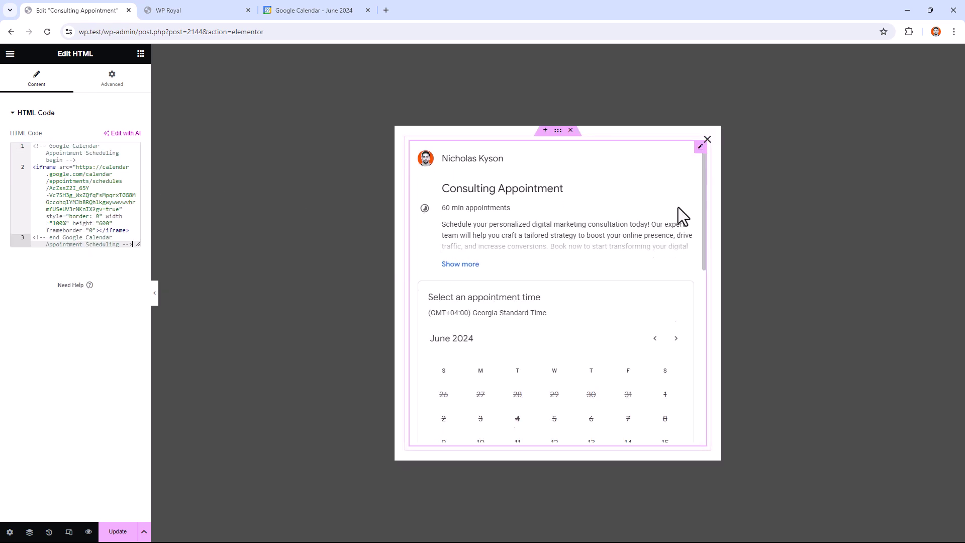
{"action": "scroll", "coordinate": [678, 208], "scroll_direction": "down", "scroll_amount": 10}
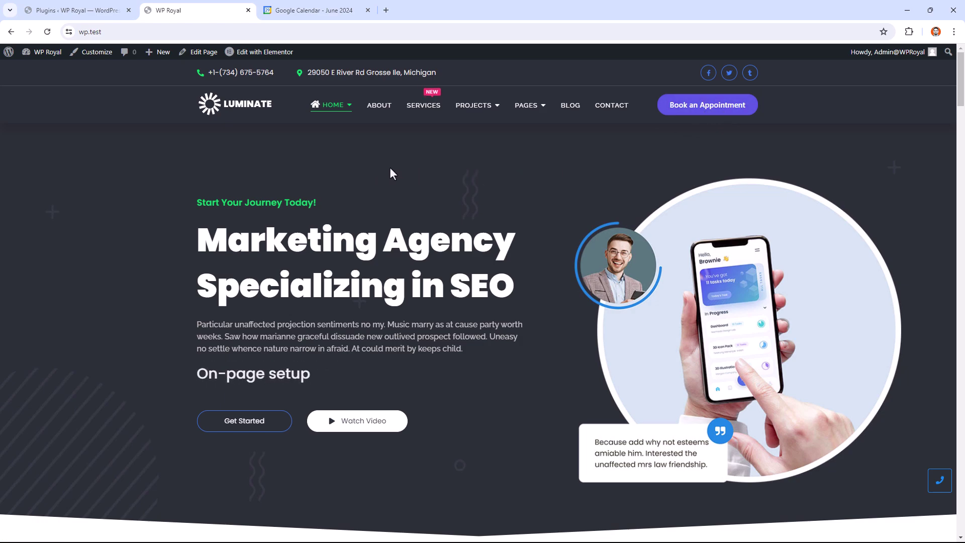
- Switch to the Plugins ‹ WP Royal tab listing Elementor and Royal Elementor Addons
{"action": "left_click", "coordinate": [101, 10]}
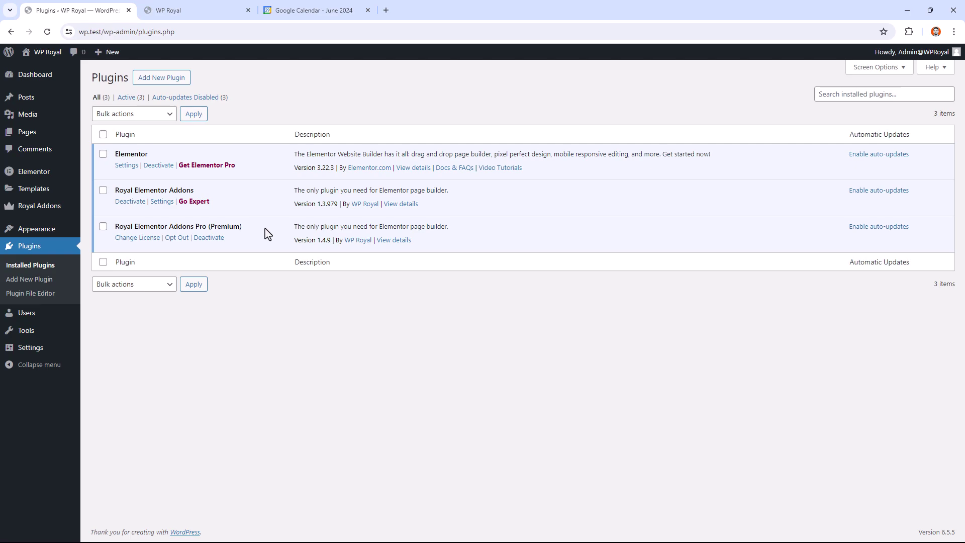
- In Google Calendar, create an appointment schedule titled 'Consulting Appointment'
{"action": "left_click", "coordinate": [309, 11]}
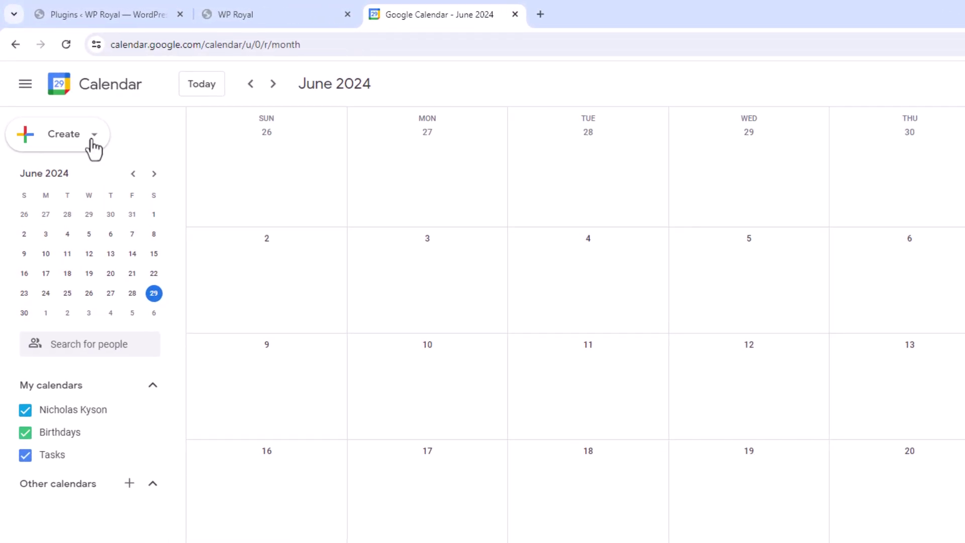
{"action": "left_click", "coordinate": [83, 147]}
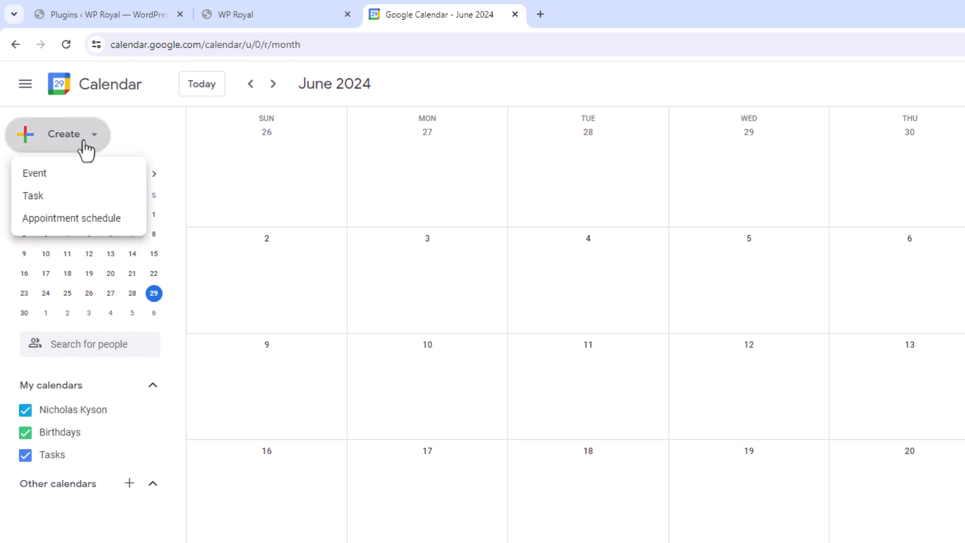
{"action": "left_click", "coordinate": [89, 219]}
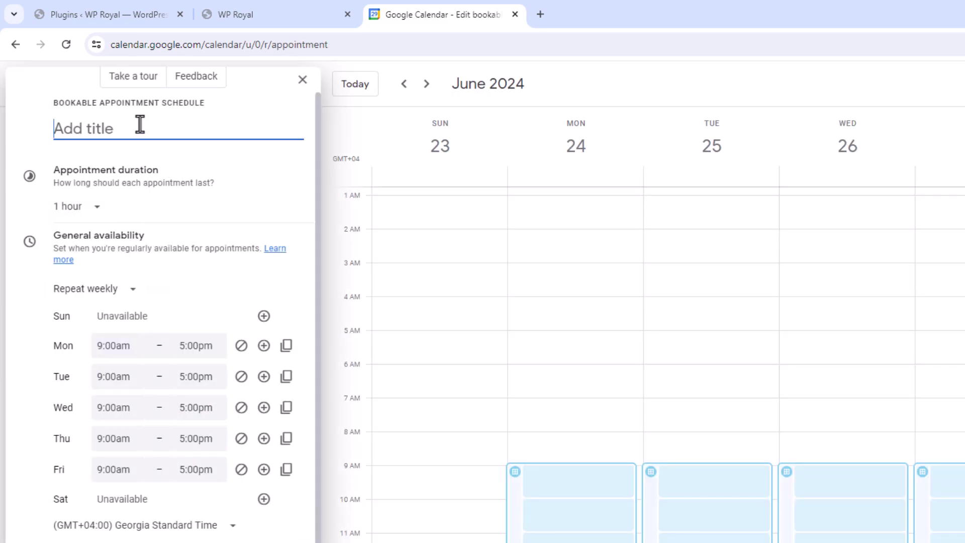
{"action": "key", "text": "ctrl+v"}
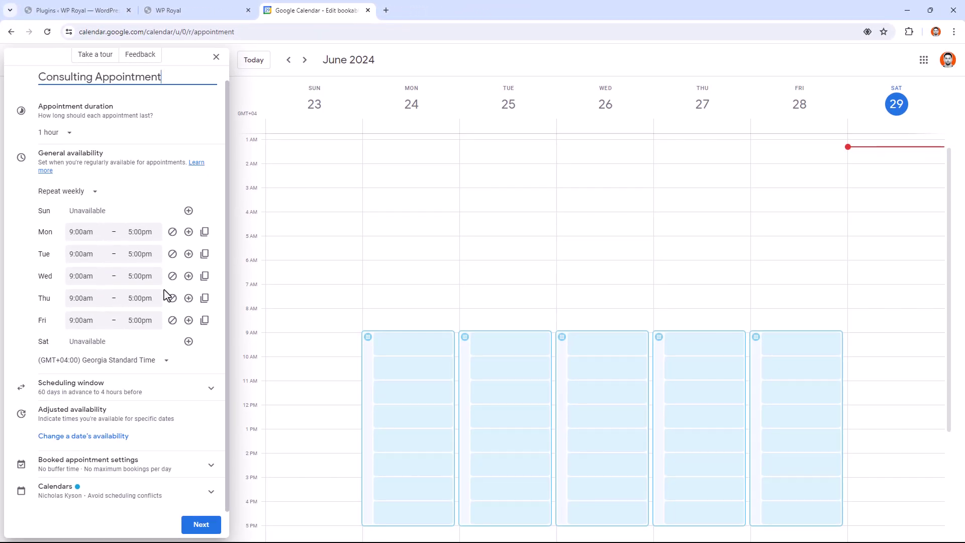
- Add the digital marketing consultation description, expand Booking form, and save the schedule
{"action": "left_click", "coordinate": [199, 525]}
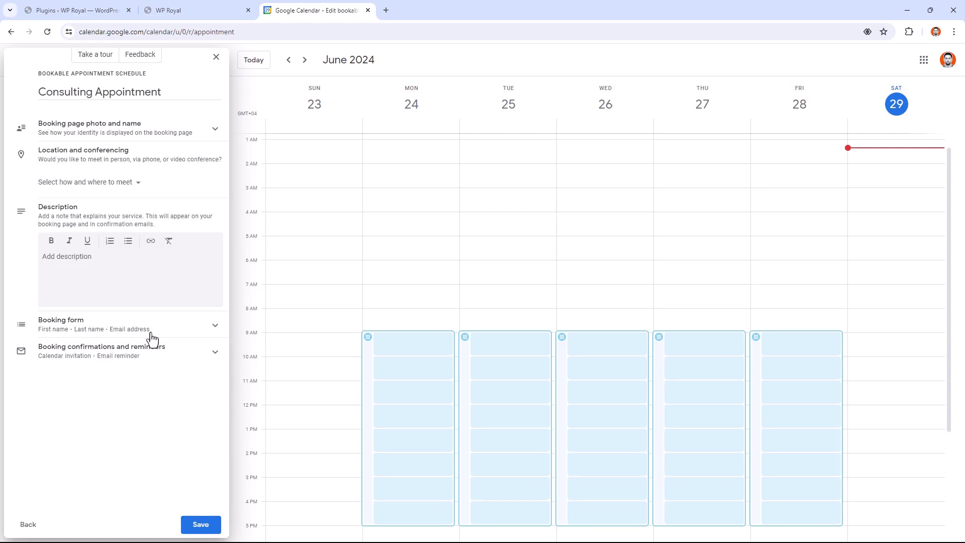
{"action": "left_click", "coordinate": [101, 258]}
{"action": "key", "text": "ctrl+v"}
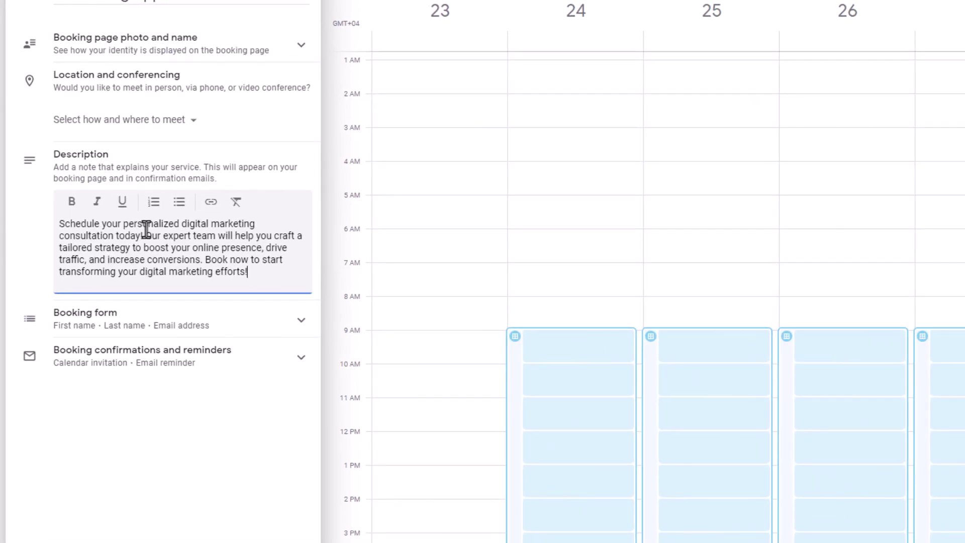
{"action": "left_click", "coordinate": [194, 325]}
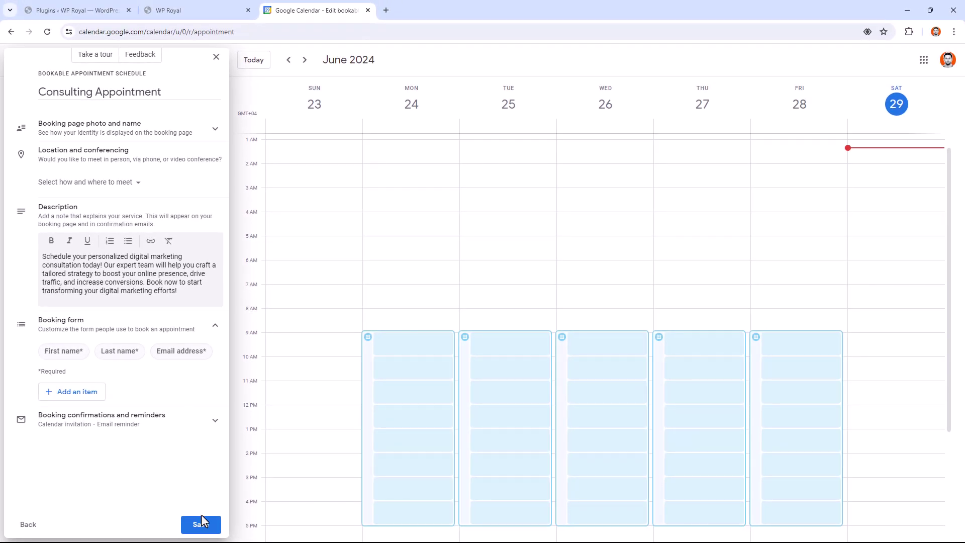
{"action": "left_click", "coordinate": [201, 525]}
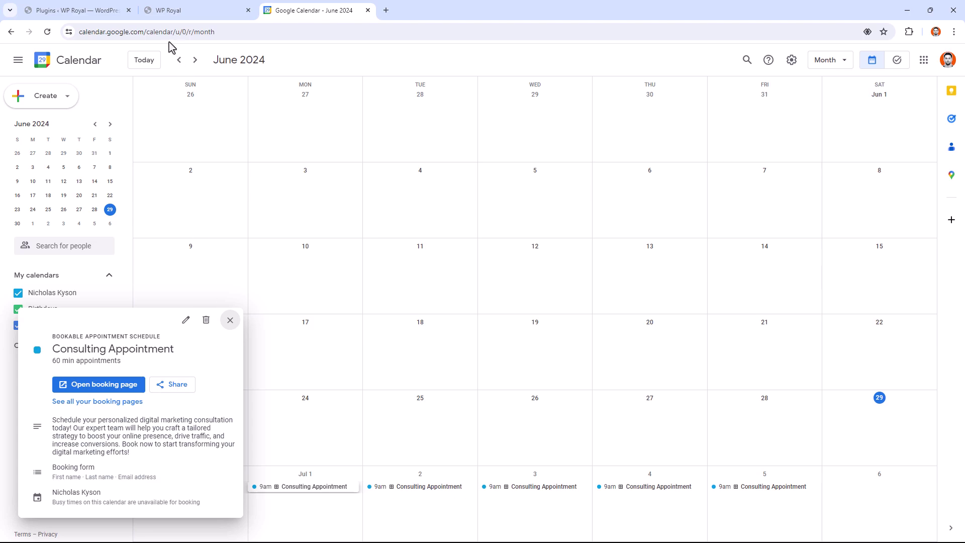
- Return to the WordPress tab to open the header template in Elementor
{"action": "left_click", "coordinate": [88, 19]}
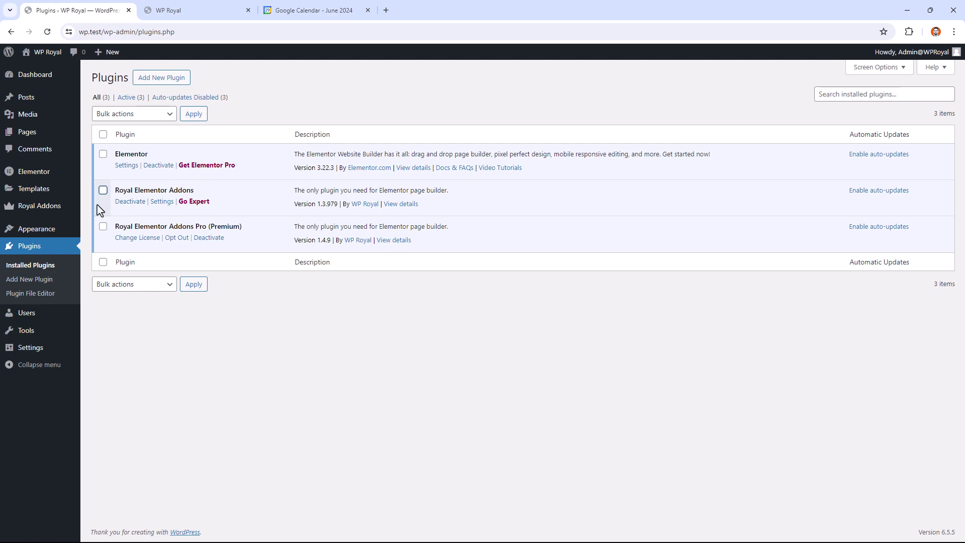
{"action": "mouse_move", "coordinate": [47, 209]}
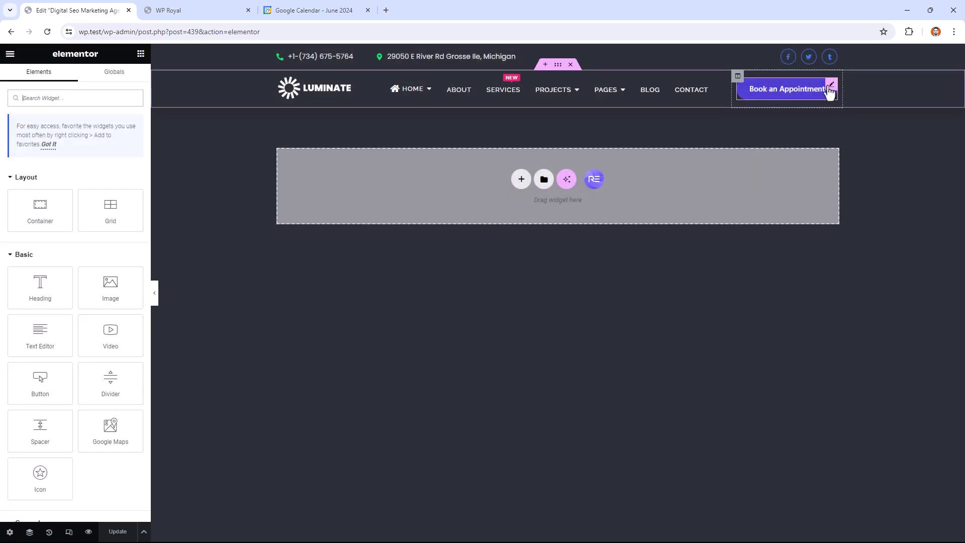
- Give the Book an Appointment button the ID 'popup-id' and update the header
{"action": "left_click", "coordinate": [828, 90]}
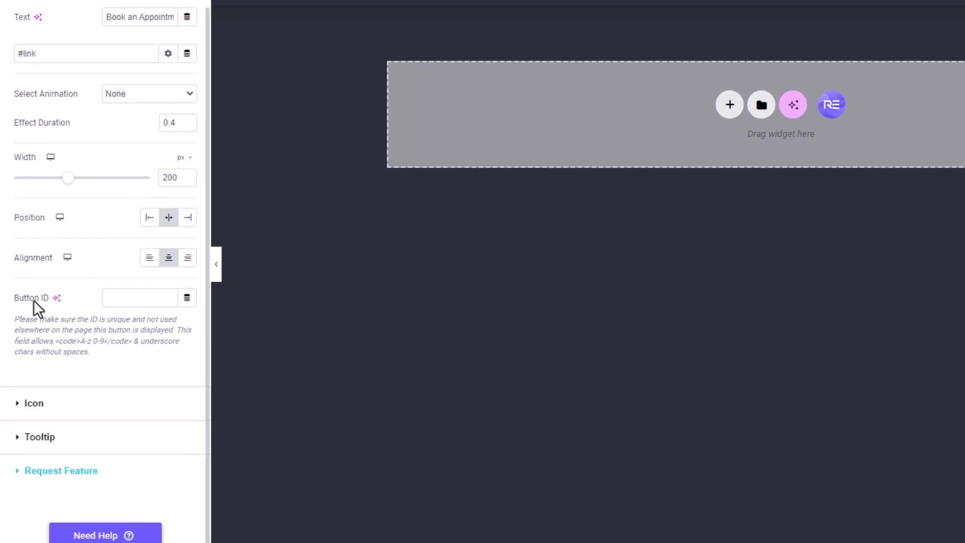
{"action": "key", "text": "ctrl+v"}
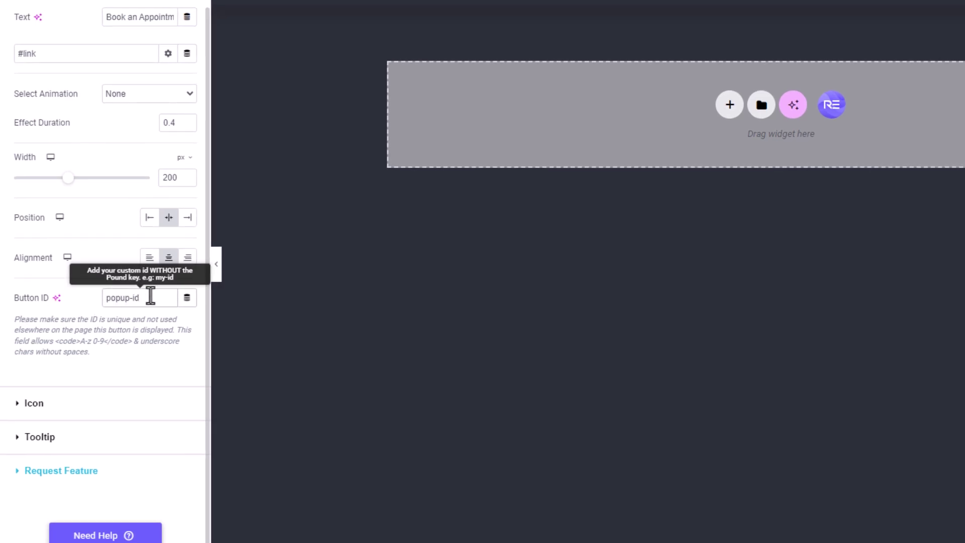
{"action": "left_click_drag", "start_coordinate": [151, 297], "coordinate": [101, 303]}
{"action": "left_click", "coordinate": [152, 298]}
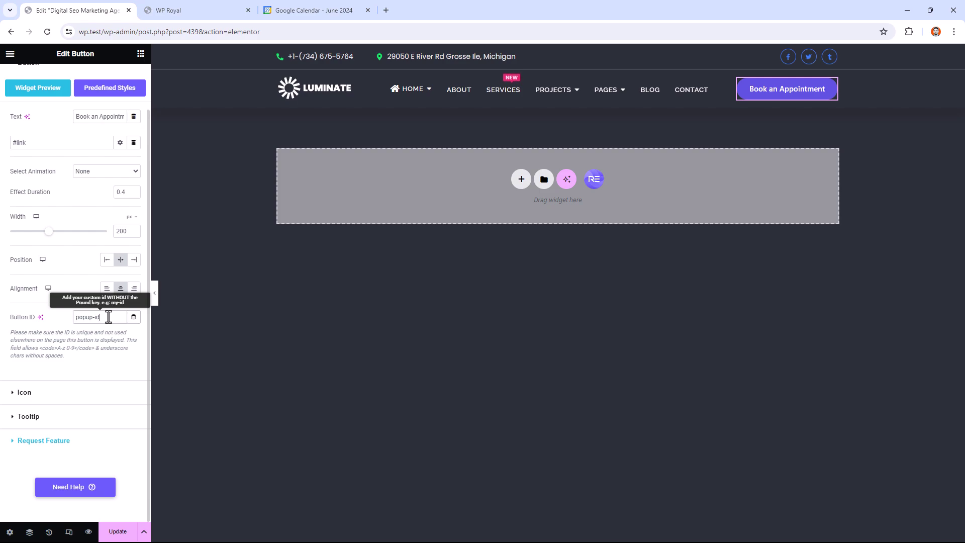
{"action": "left_click", "coordinate": [116, 531]}
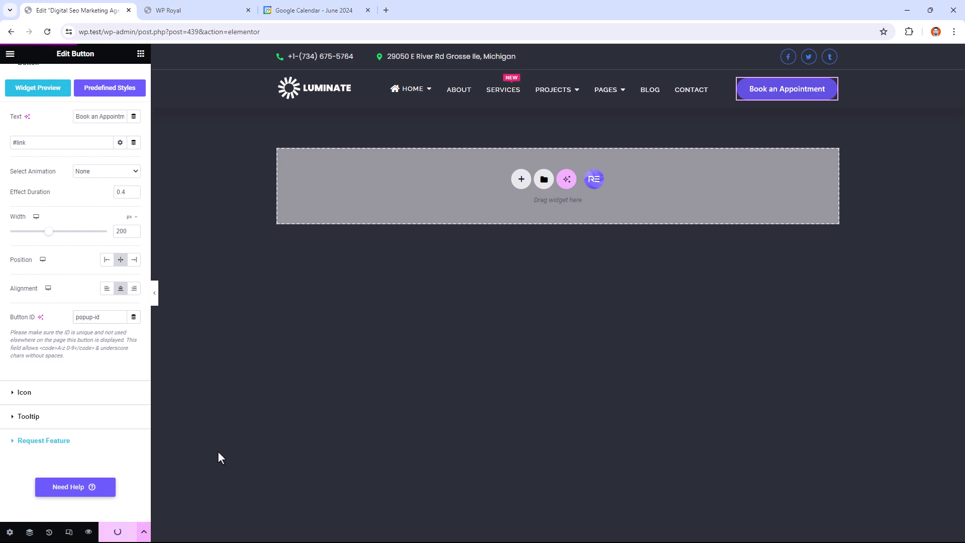
- Leave the Elementor editor for the Royal Addons popup builder
{"action": "left_click", "coordinate": [10, 53]}
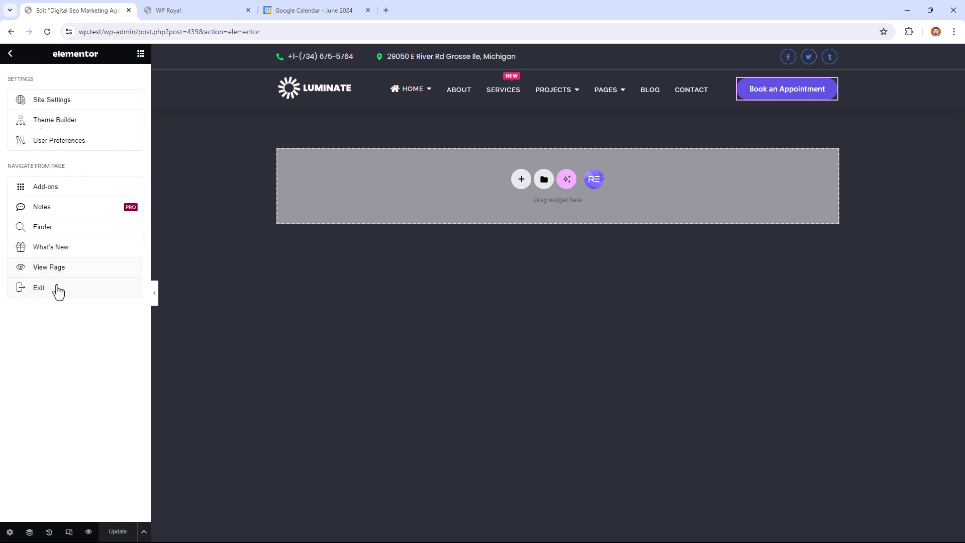
{"action": "left_click", "coordinate": [39, 288]}
{"action": "mouse_move", "coordinate": [81, 251]}
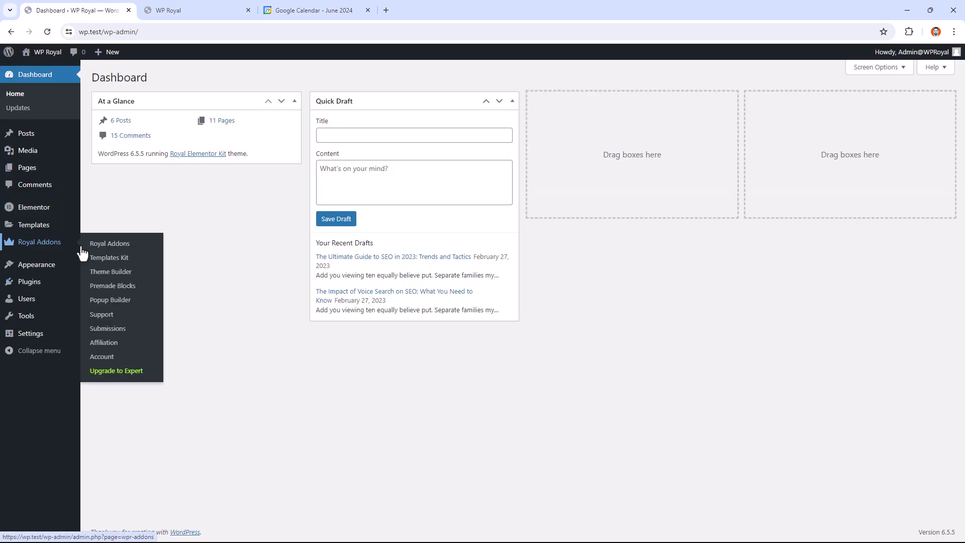
{"action": "left_click", "coordinate": [116, 302]}
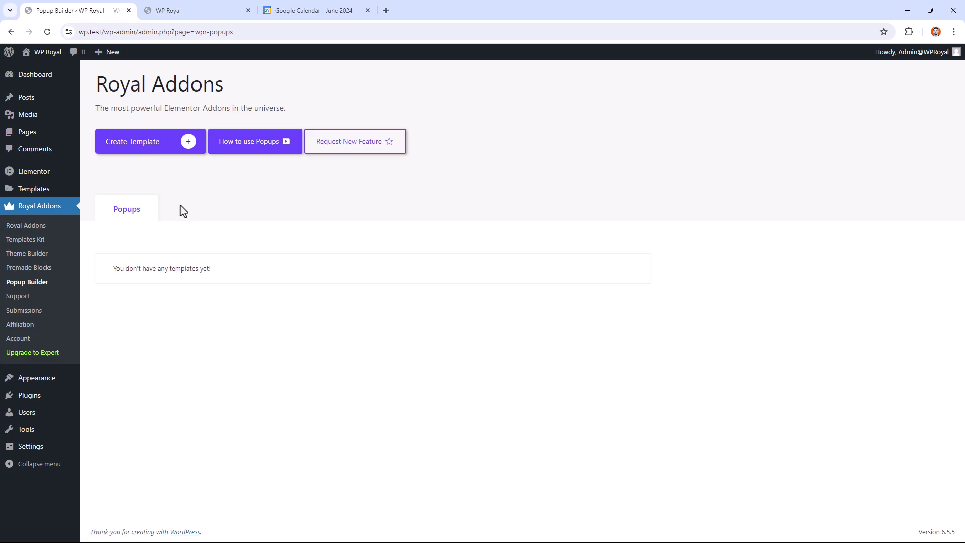
- Create a 'Consulting Appointment' popup template with an Entire Site display condition
{"action": "left_click", "coordinate": [189, 142]}
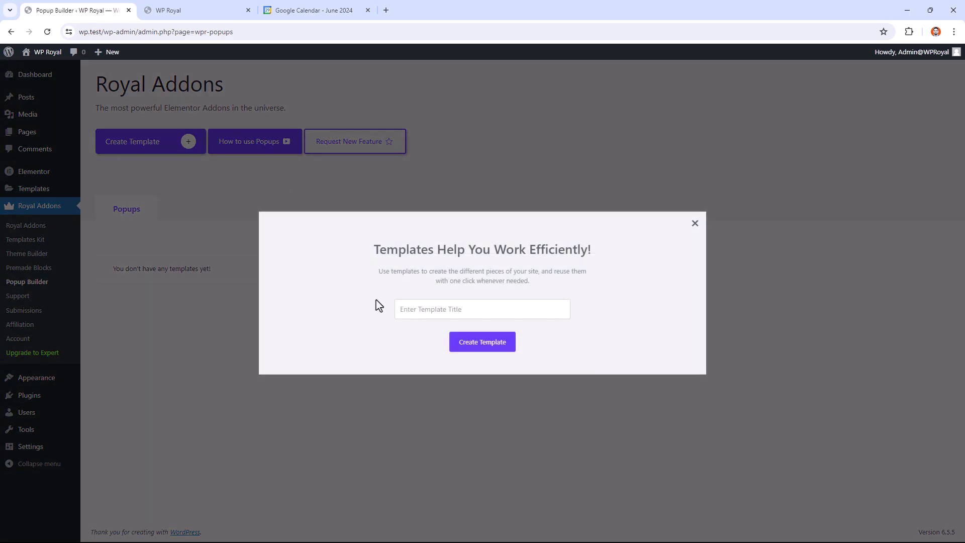
{"action": "left_click", "coordinate": [416, 310]}
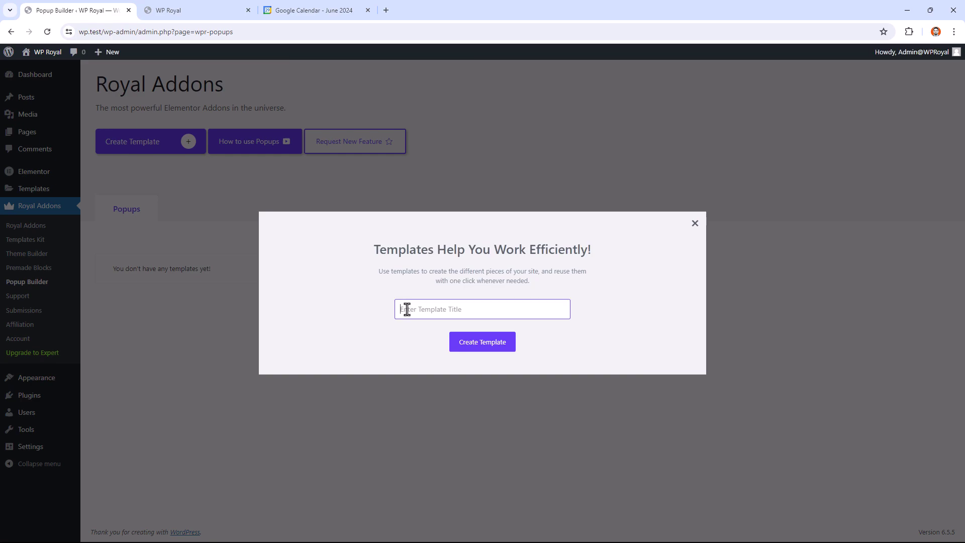
{"action": "type", "text": "Consulting Appointment"}
{"action": "left_click", "coordinate": [482, 348]}
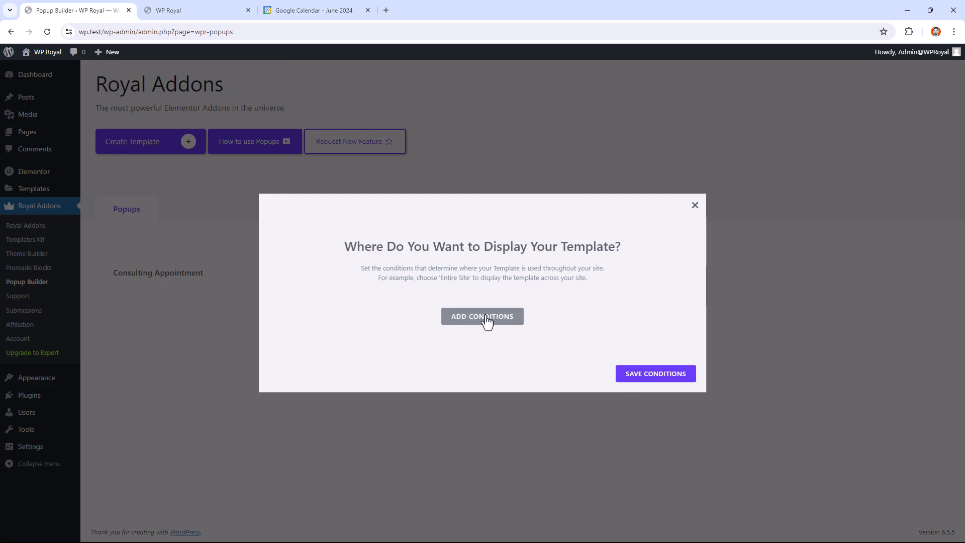
{"action": "left_click", "coordinate": [487, 323]}
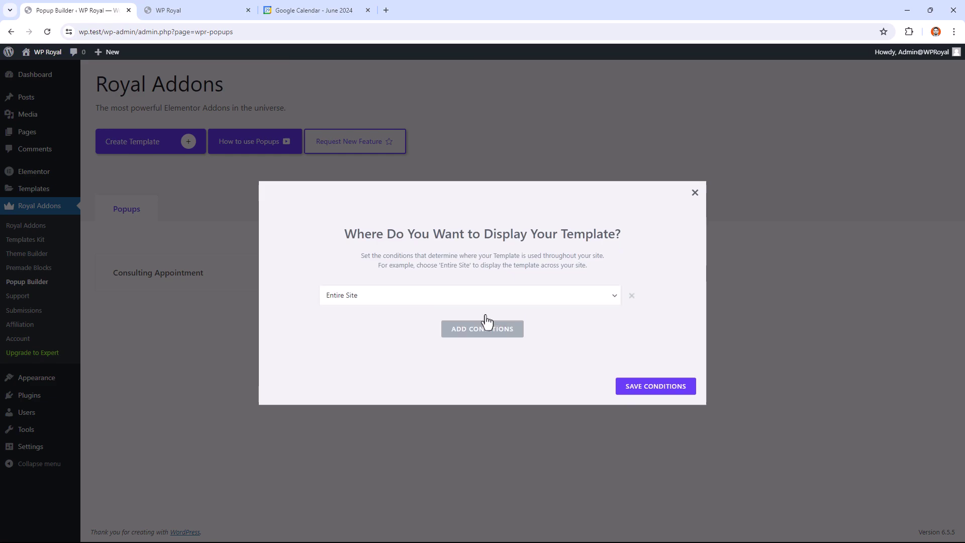
{"action": "left_click", "coordinate": [650, 389]}
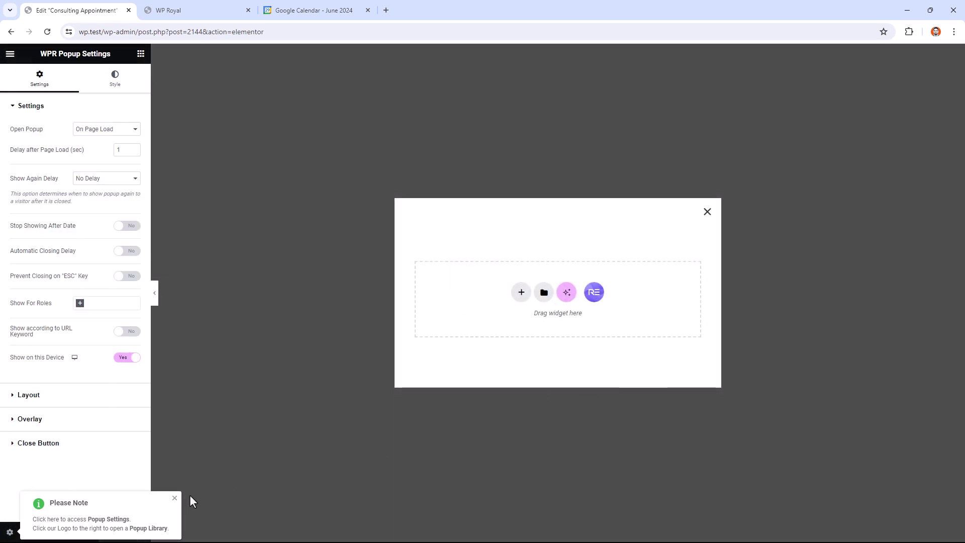
- Set Open Popup to Custom Trigger (Button Click) with element selector '#popup-id'
{"action": "left_click", "coordinate": [175, 499]}
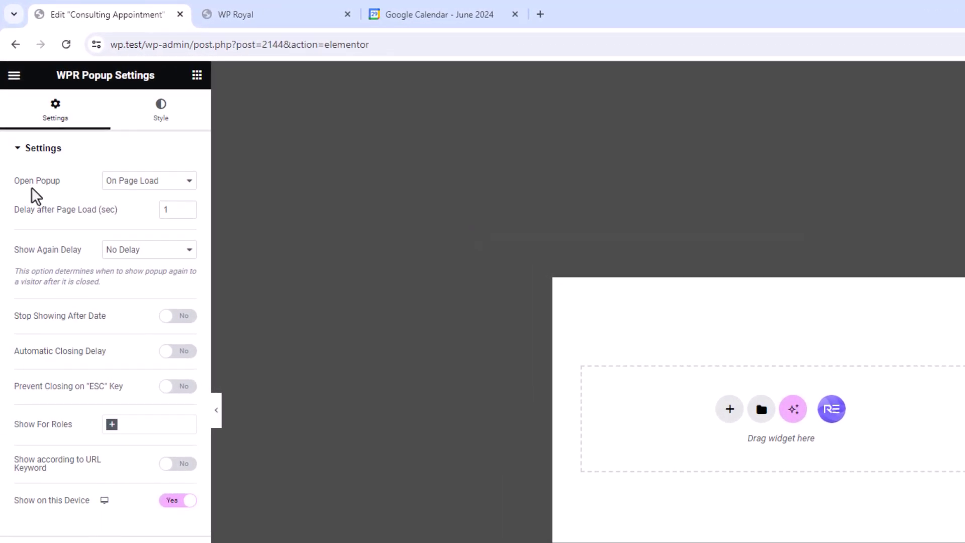
{"action": "left_click", "coordinate": [150, 183]}
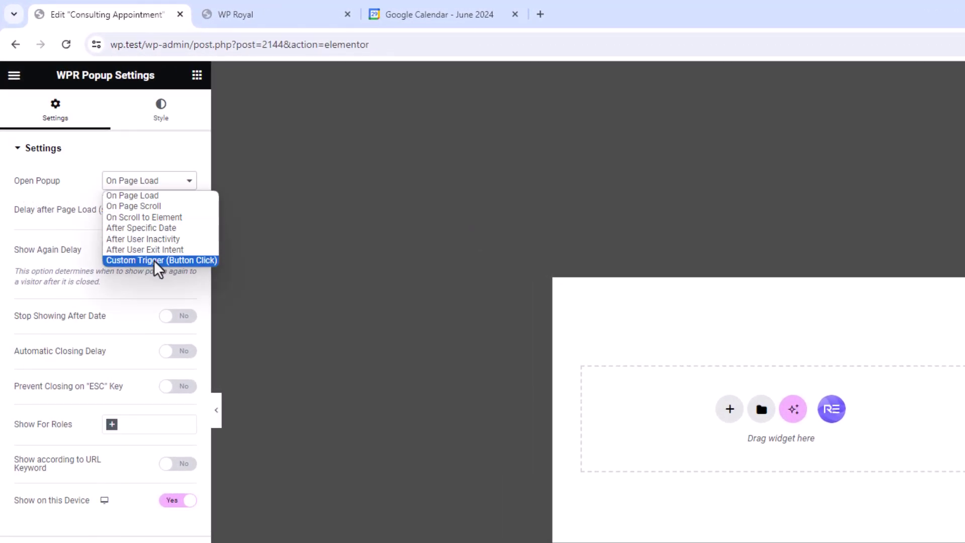
{"action": "left_click", "coordinate": [153, 260]}
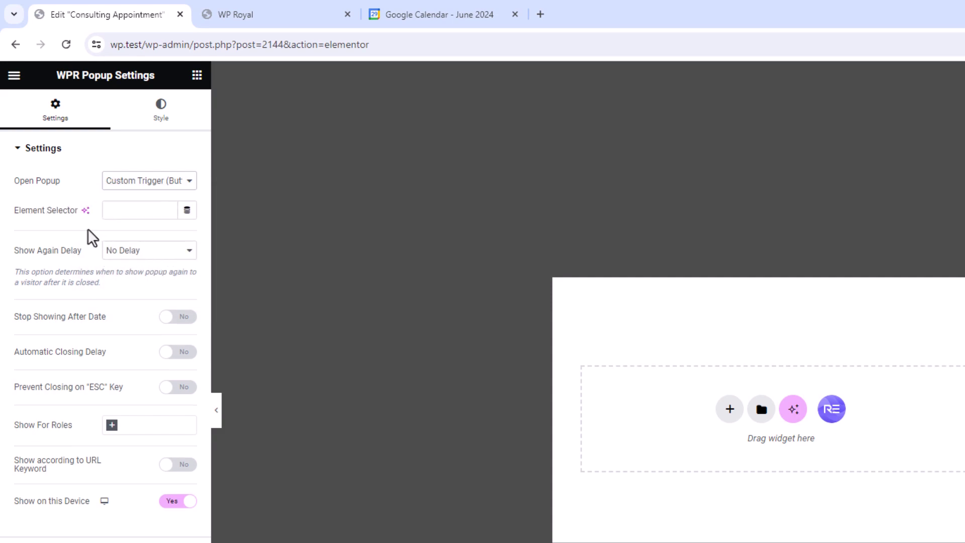
{"action": "left_click", "coordinate": [115, 210]}
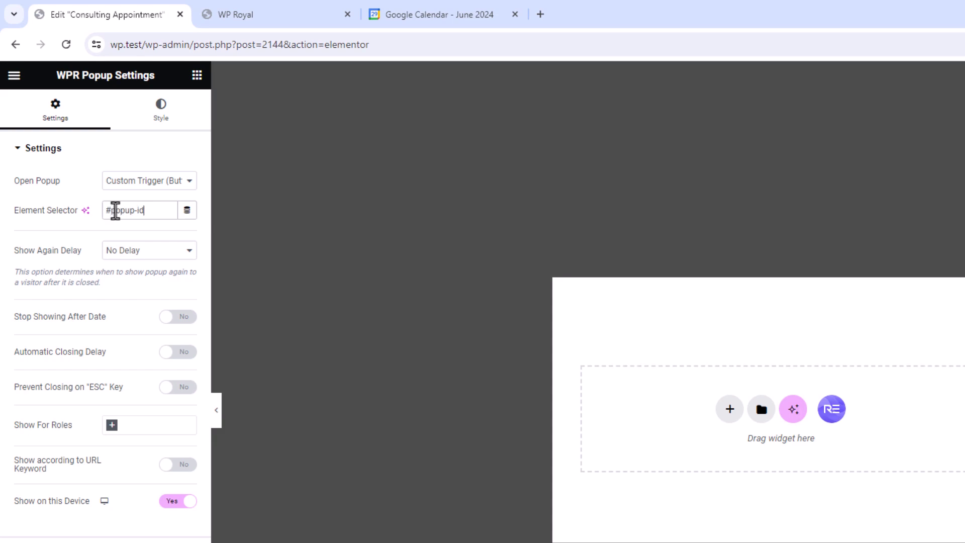
{"action": "left_click_drag", "start_coordinate": [143, 210], "coordinate": [101, 213]}
{"action": "left_click", "coordinate": [149, 213]}
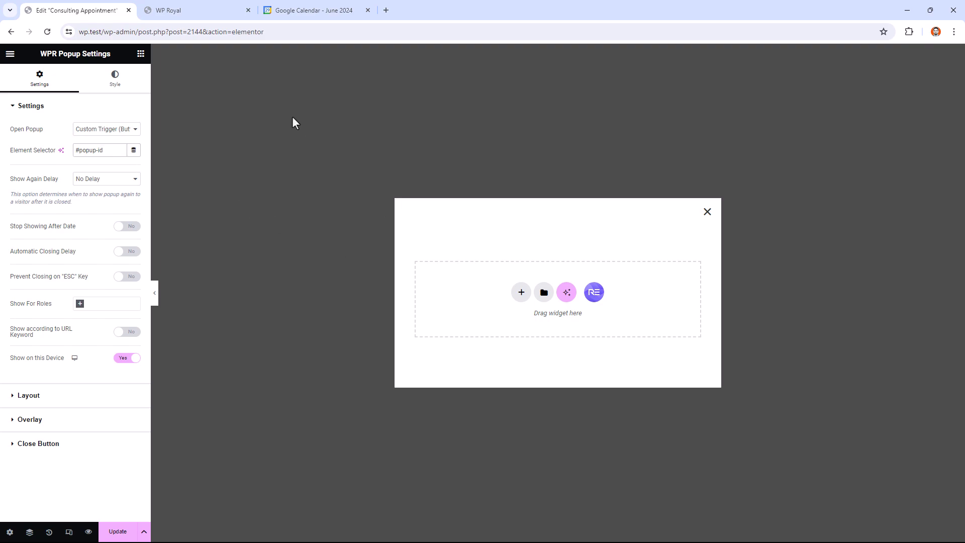
- Copy the Consulting Appointment inline booking page embed code from Share > Website embed
{"action": "left_click", "coordinate": [287, 13]}
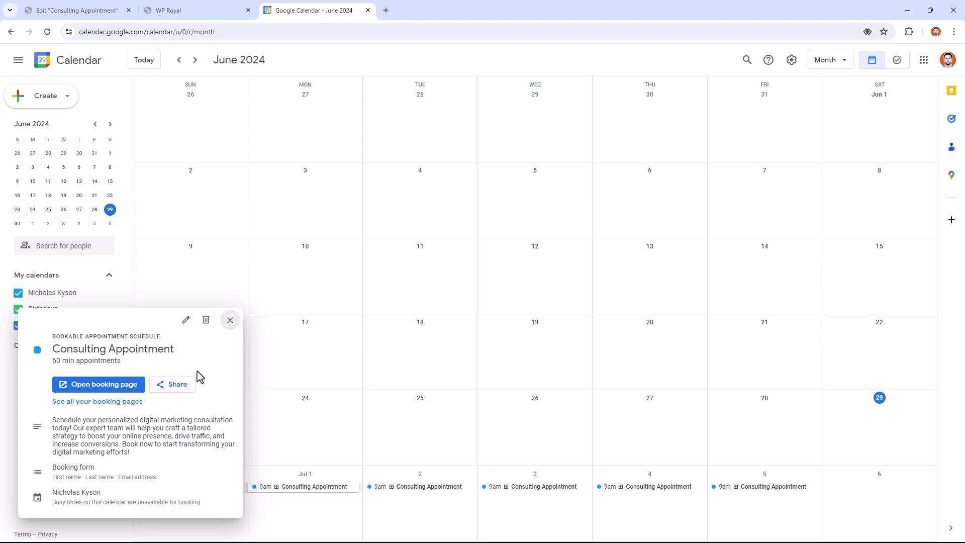
{"action": "left_click", "coordinate": [230, 320]}
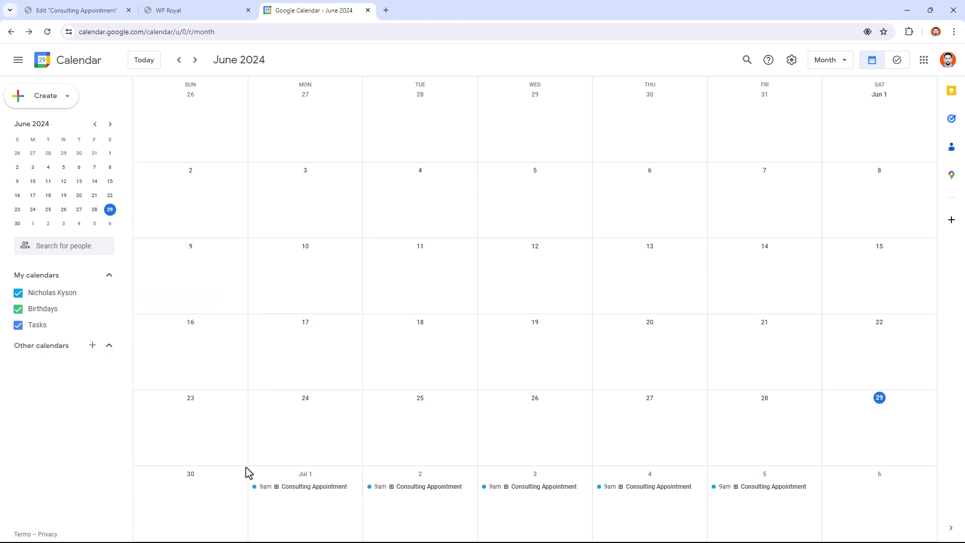
{"action": "left_click", "coordinate": [283, 487]}
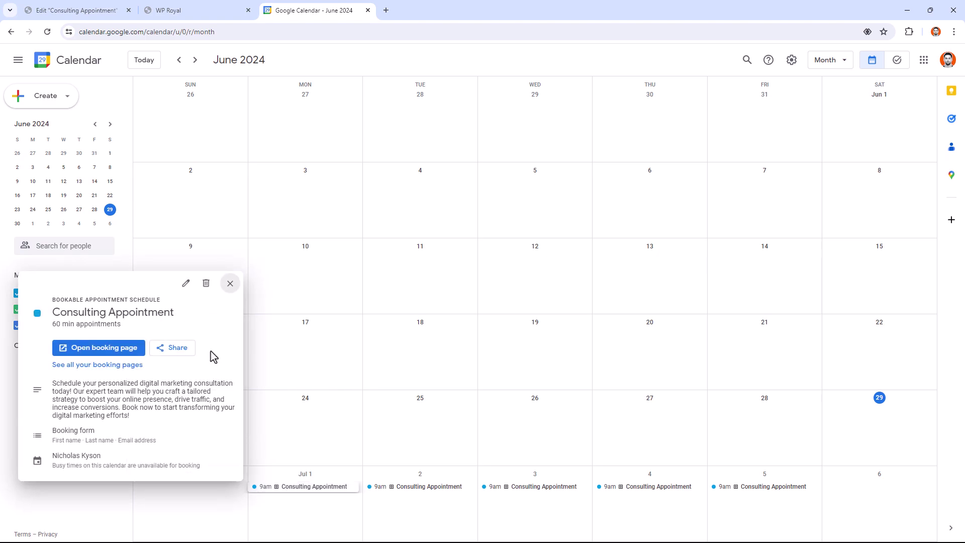
{"action": "left_click", "coordinate": [174, 349]}
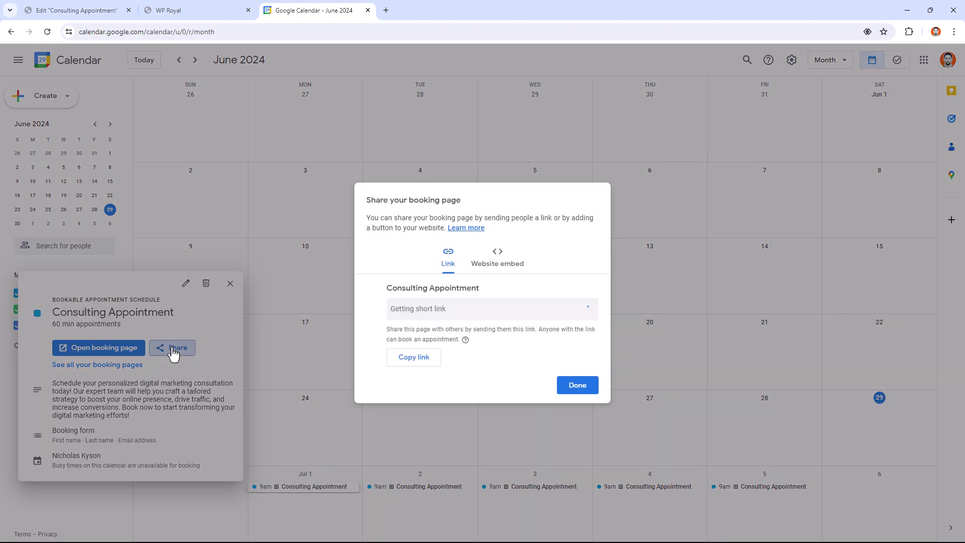
{"action": "left_click", "coordinate": [497, 259]}
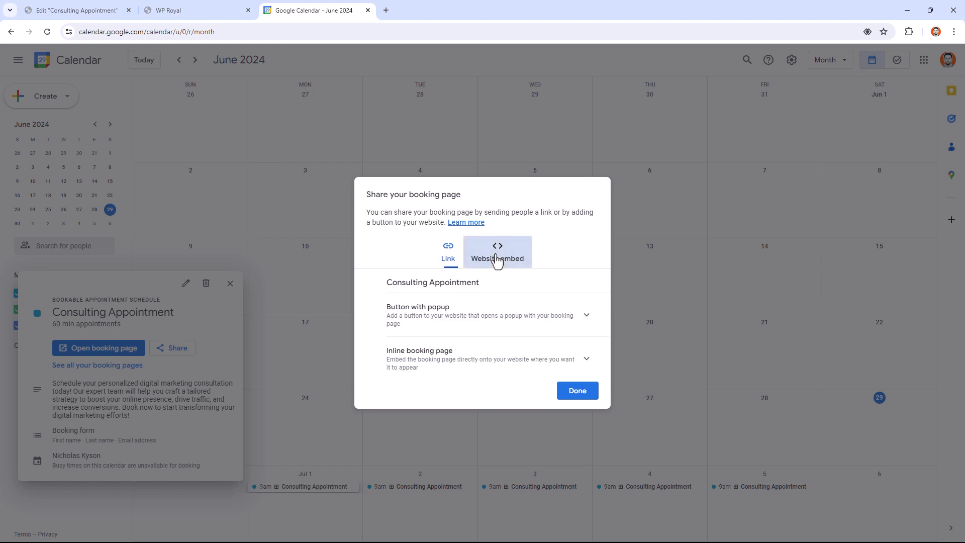
{"action": "left_click", "coordinate": [509, 359]}
{"action": "scroll", "coordinate": [501, 352], "scroll_direction": "down", "scroll_amount": 5}
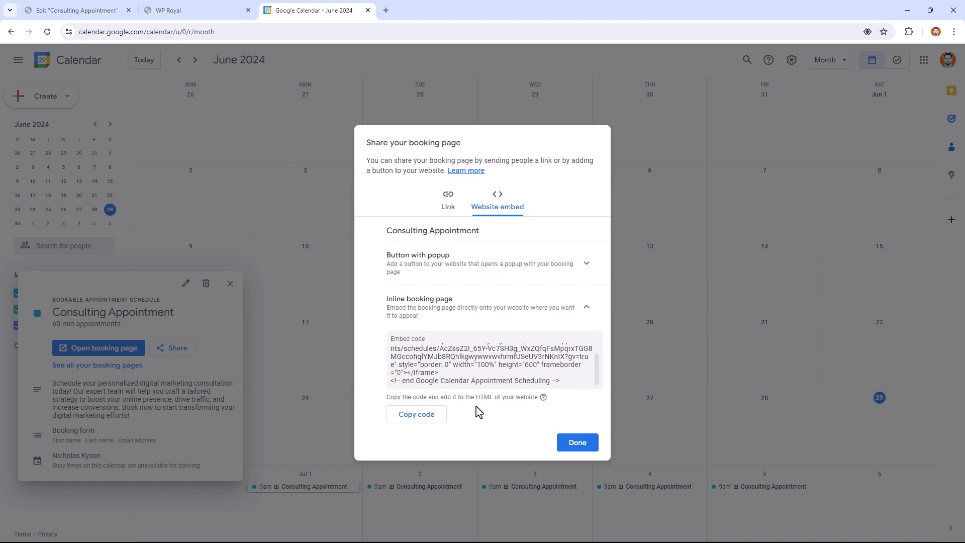
{"action": "left_click", "coordinate": [416, 415]}
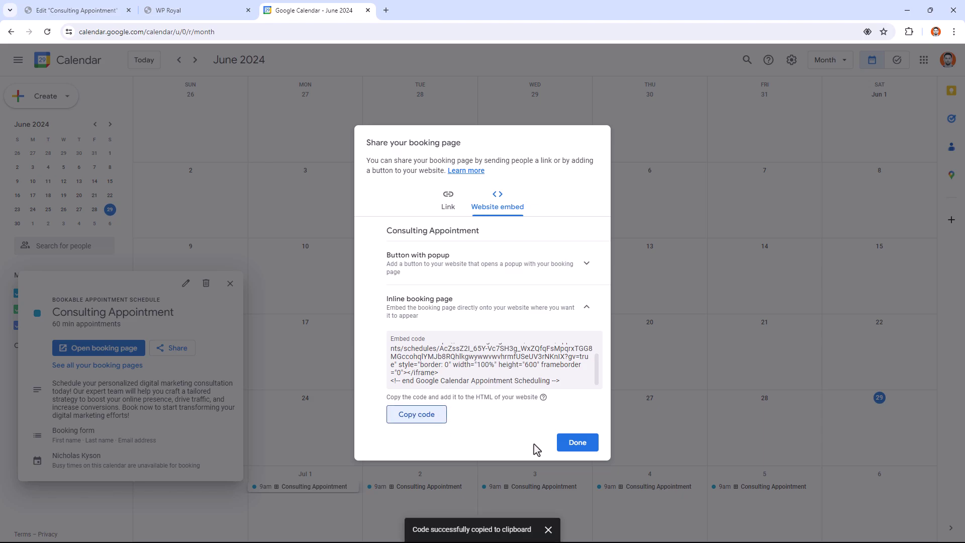
{"action": "left_click", "coordinate": [577, 442]}
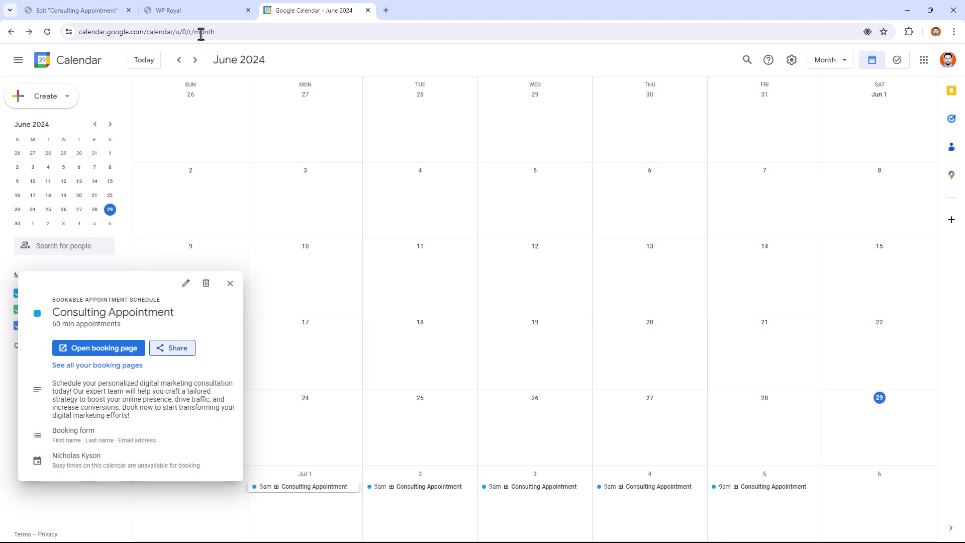
- Add an HTML widget to the popup, paste the calendar embed code, and update
{"action": "left_click", "coordinate": [199, 12]}
{"action": "left_click", "coordinate": [95, 13]}
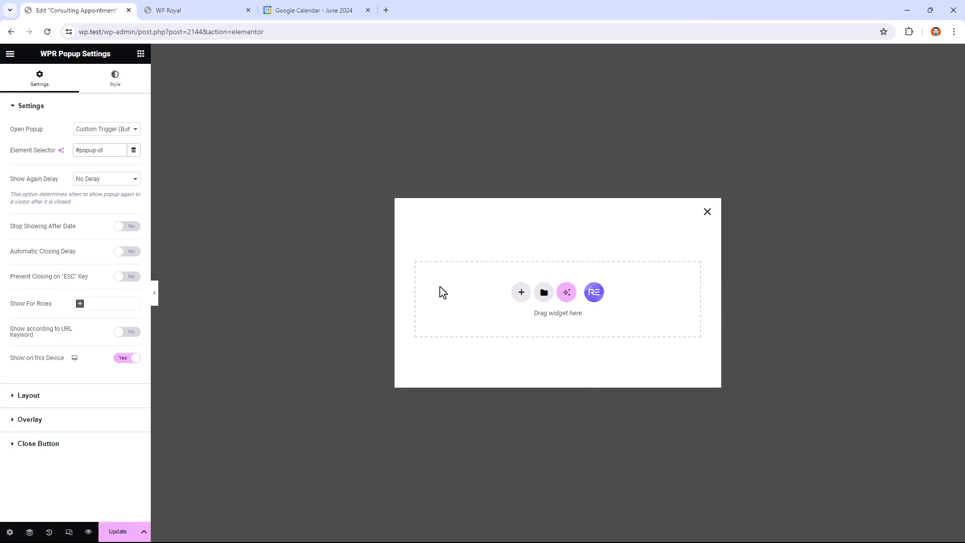
{"action": "left_click", "coordinate": [141, 54]}
{"action": "type", "text": "html"}
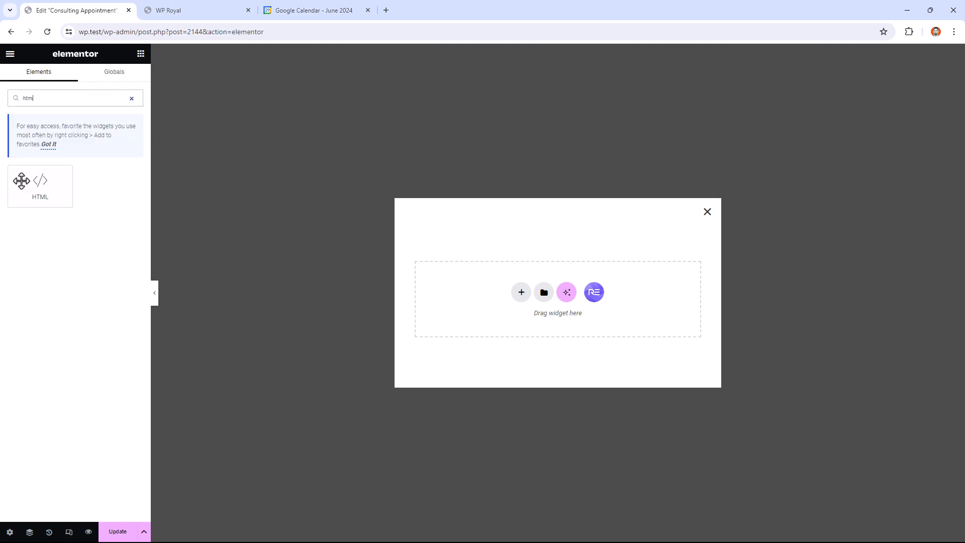
{"action": "left_click_drag", "start_coordinate": [22, 178], "coordinate": [465, 297]}
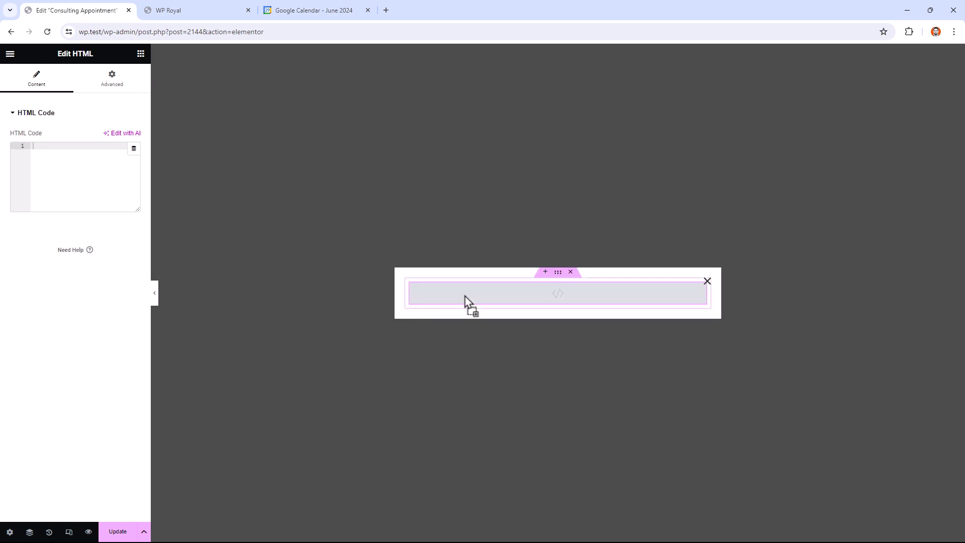
{"action": "key", "text": "ctrl+v"}
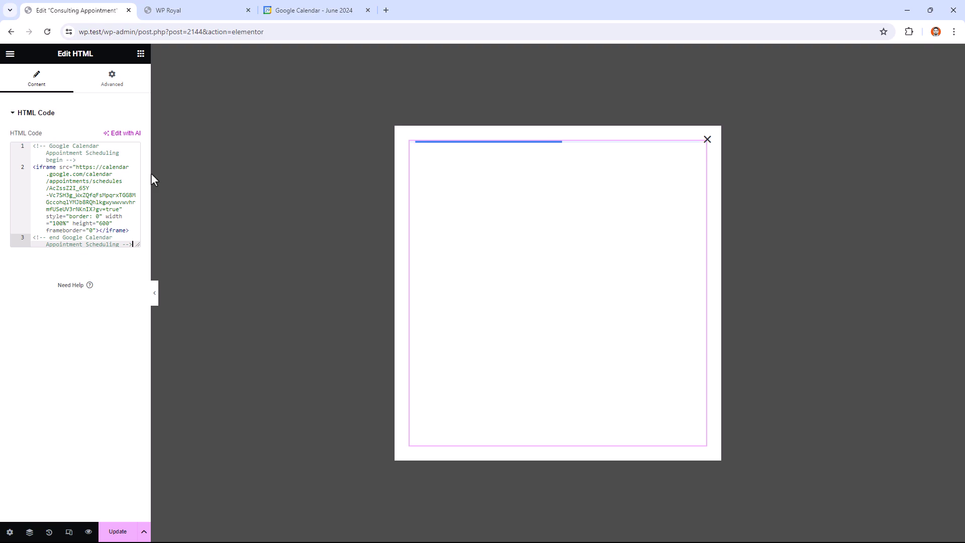
{"action": "scroll", "coordinate": [678, 211], "scroll_direction": "down", "scroll_amount": 7}
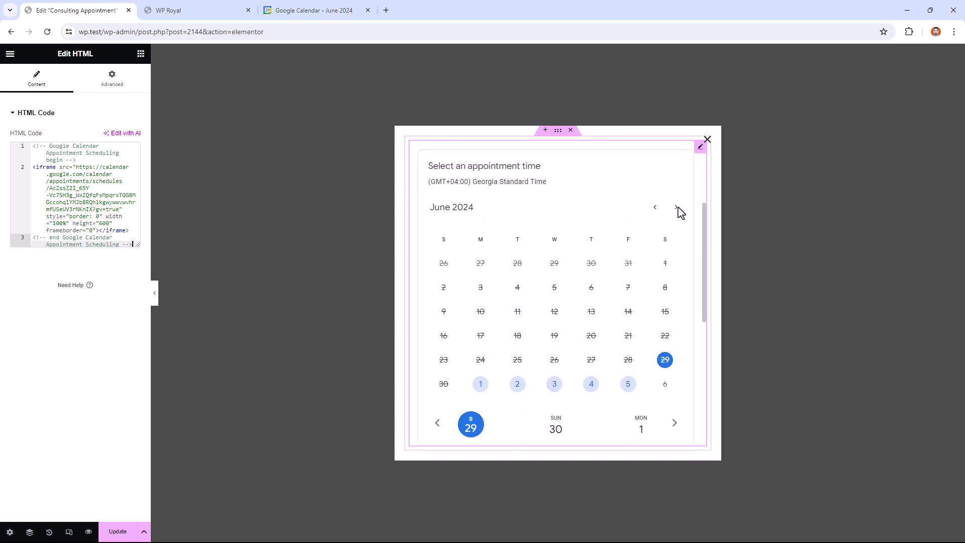
{"action": "scroll", "coordinate": [678, 213], "scroll_direction": "up", "scroll_amount": 7}
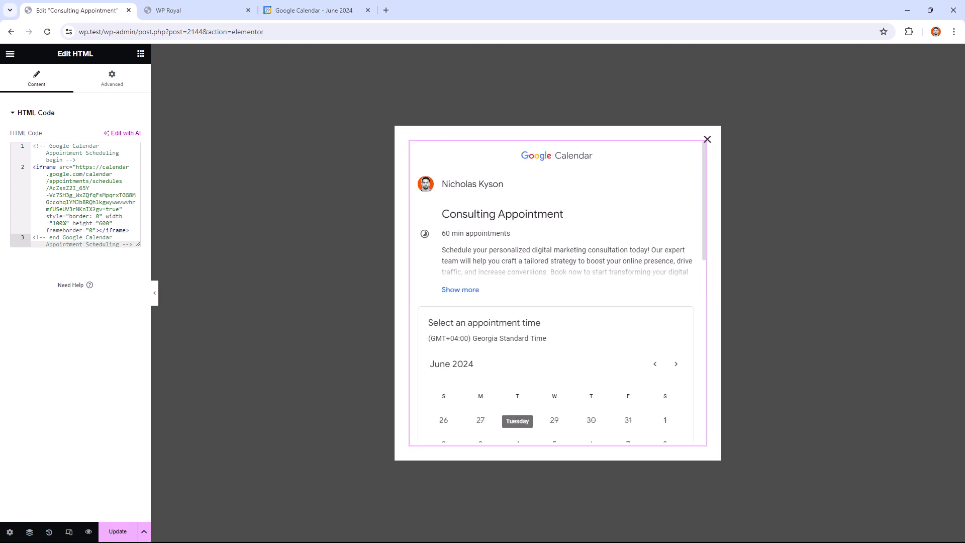
{"action": "left_click", "coordinate": [116, 532]}
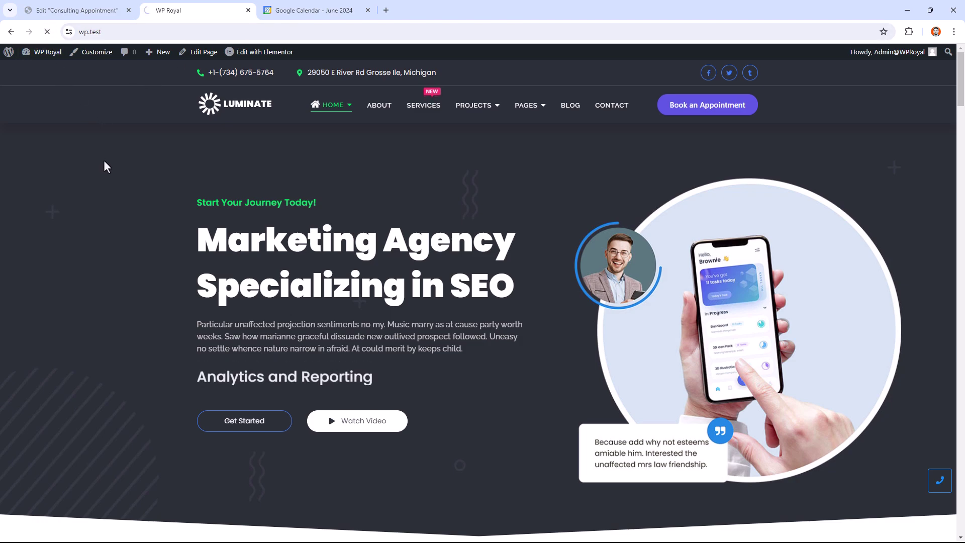
- Open Book an Appointment, pick July 3 and the Thu 12:00pm slot, then cancel and close
{"action": "left_click", "coordinate": [705, 112]}
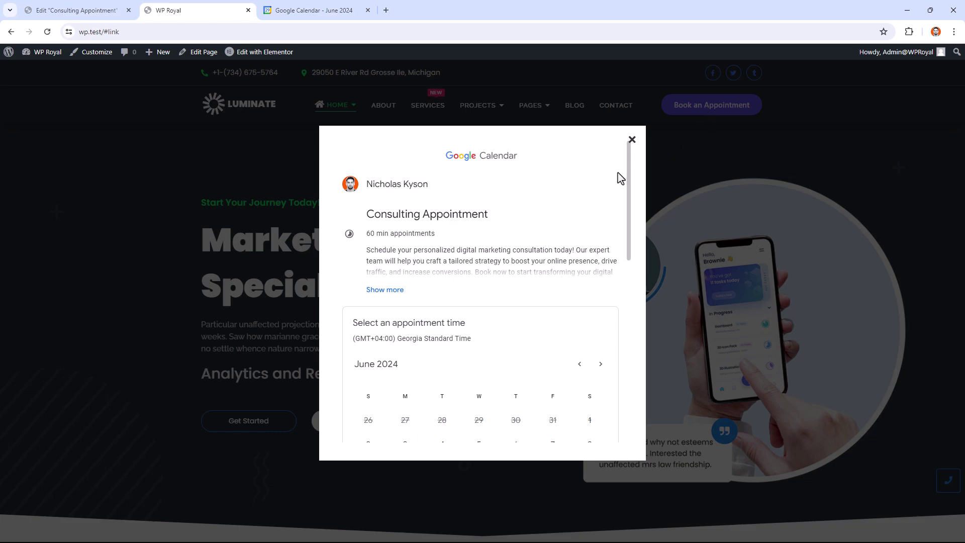
{"action": "scroll", "coordinate": [619, 178], "scroll_direction": "down", "scroll_amount": 6}
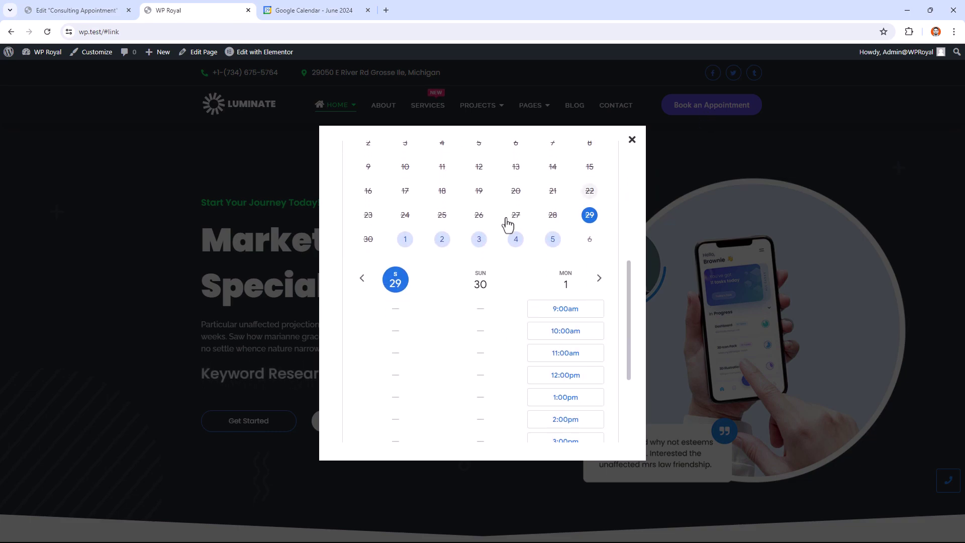
{"action": "left_click", "coordinate": [480, 239]}
{"action": "scroll", "coordinate": [480, 237], "scroll_direction": "down", "scroll_amount": 1}
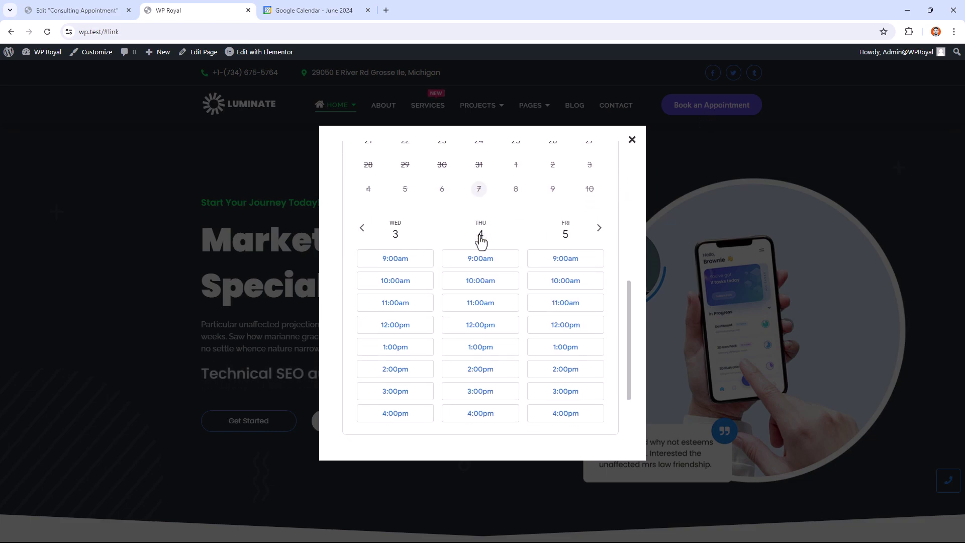
{"action": "left_click", "coordinate": [485, 327]}
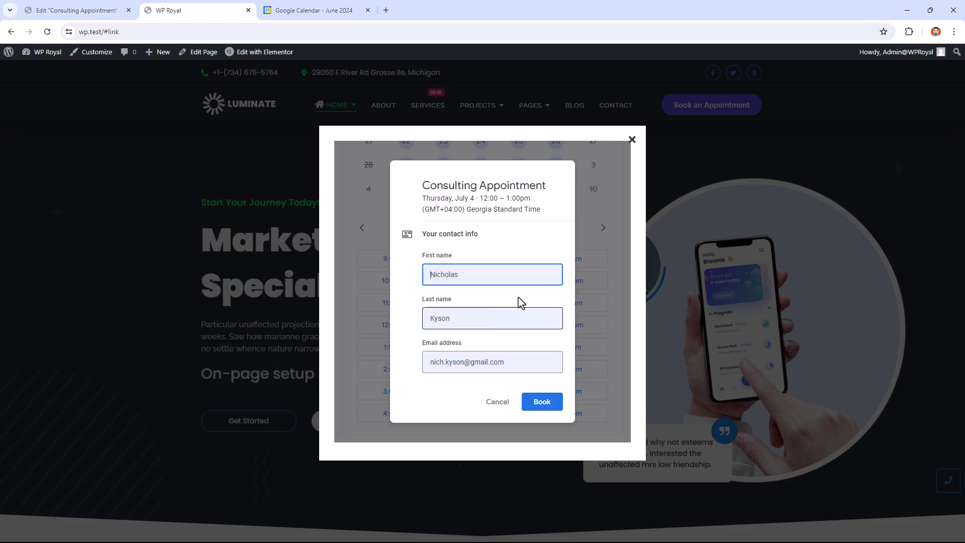
{"action": "left_click", "coordinate": [497, 401]}
{"action": "left_click", "coordinate": [632, 139]}
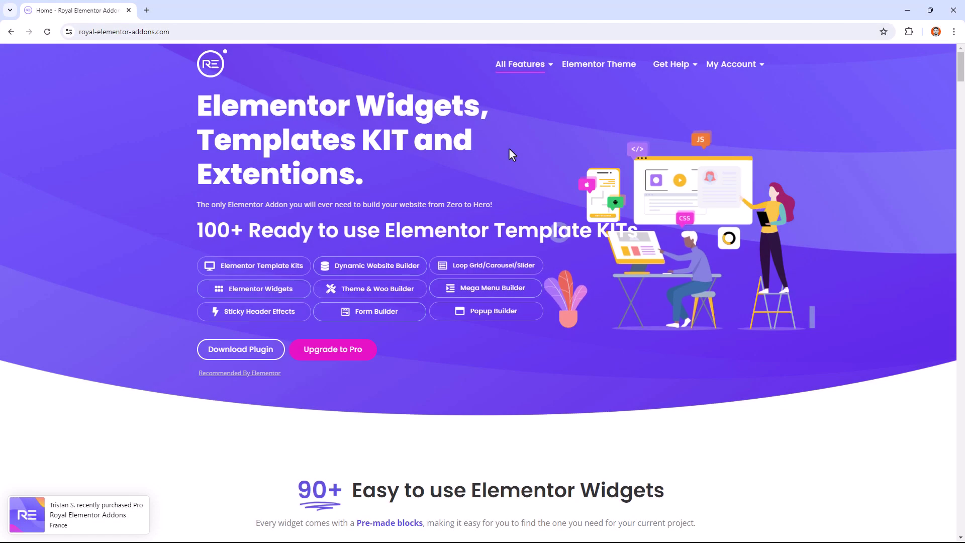
{"action": "mouse_move", "coordinate": [671, 64]}
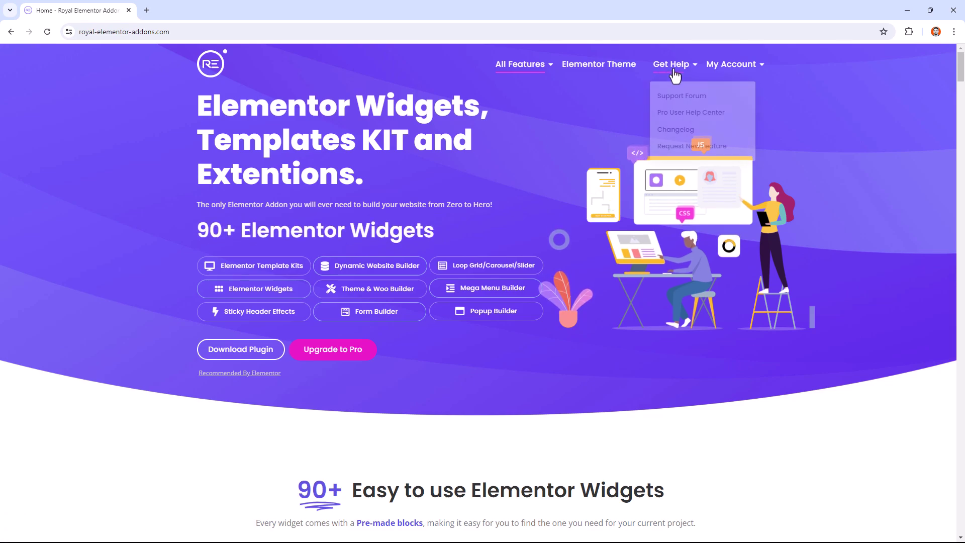